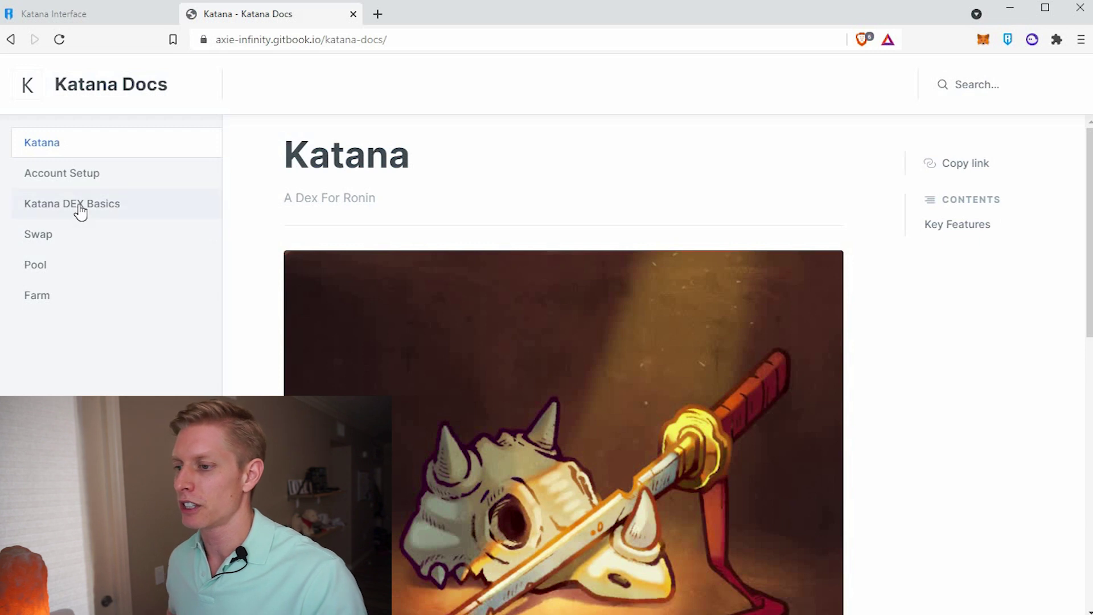
- Open the Katana DEX Basics guide and read its login and wallet sections
{"action": "left_click", "coordinate": [80, 211]}
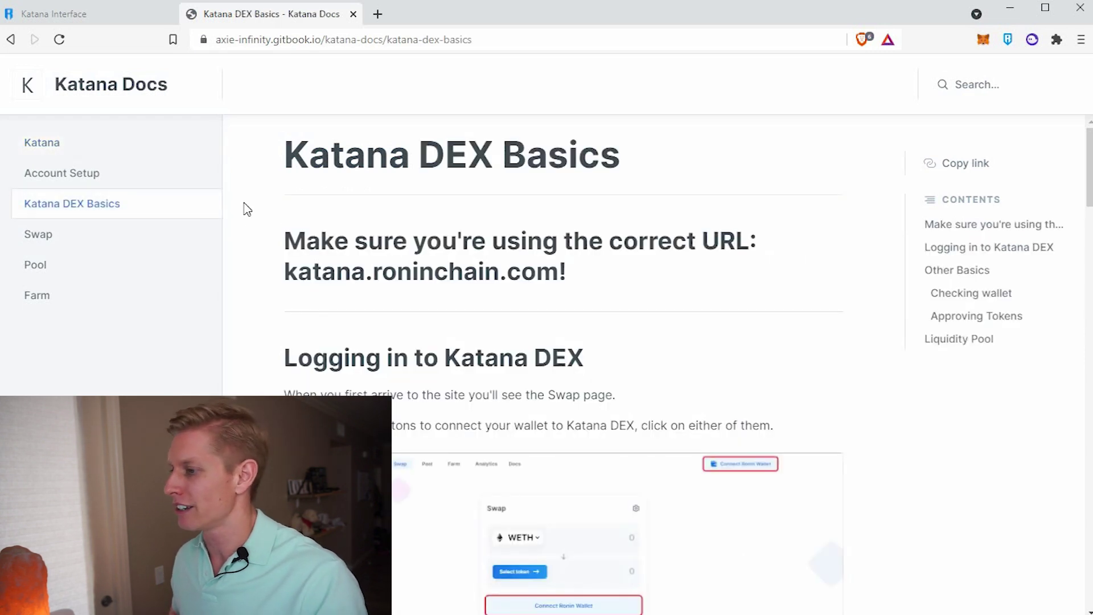
{"action": "scroll", "coordinate": [246, 209], "scroll_direction": "down", "scroll_amount": 1}
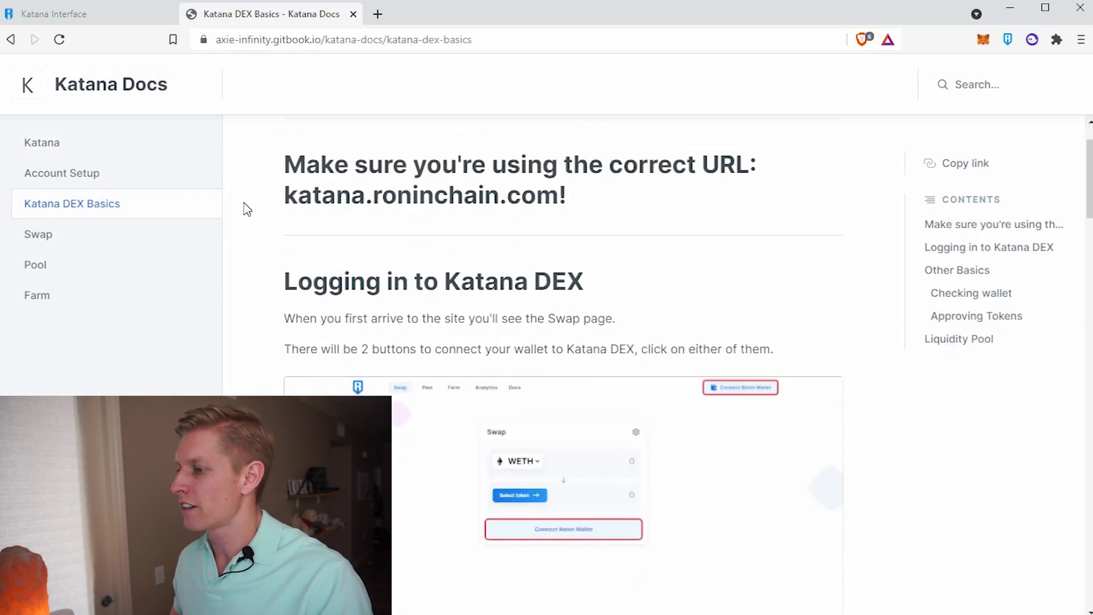
{"action": "scroll", "coordinate": [243, 230], "scroll_direction": "down", "scroll_amount": 2}
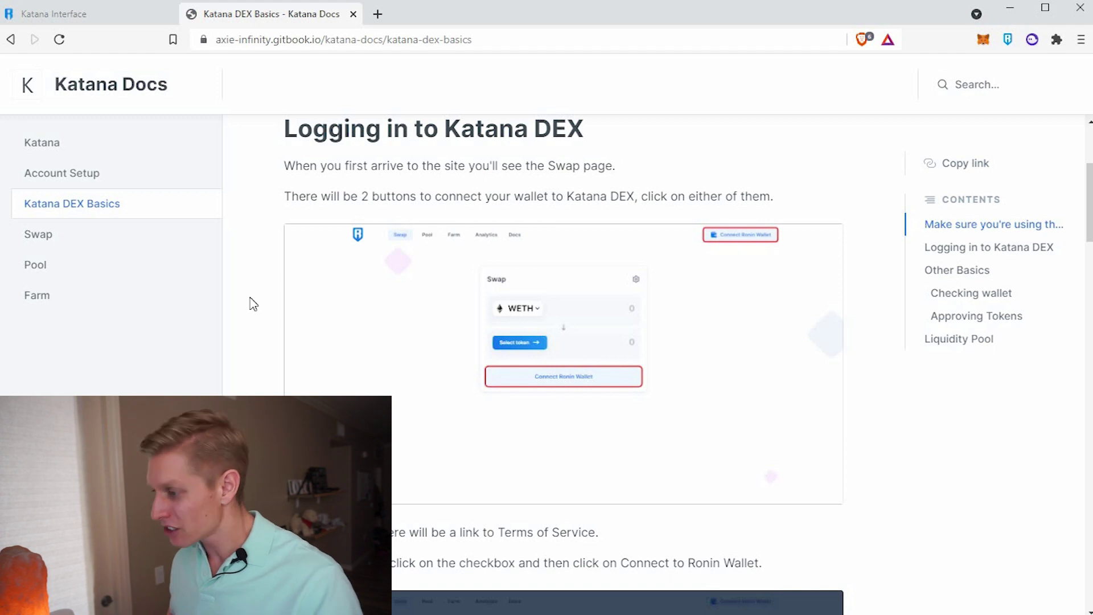
{"action": "scroll", "coordinate": [268, 282], "scroll_direction": "down", "scroll_amount": 1}
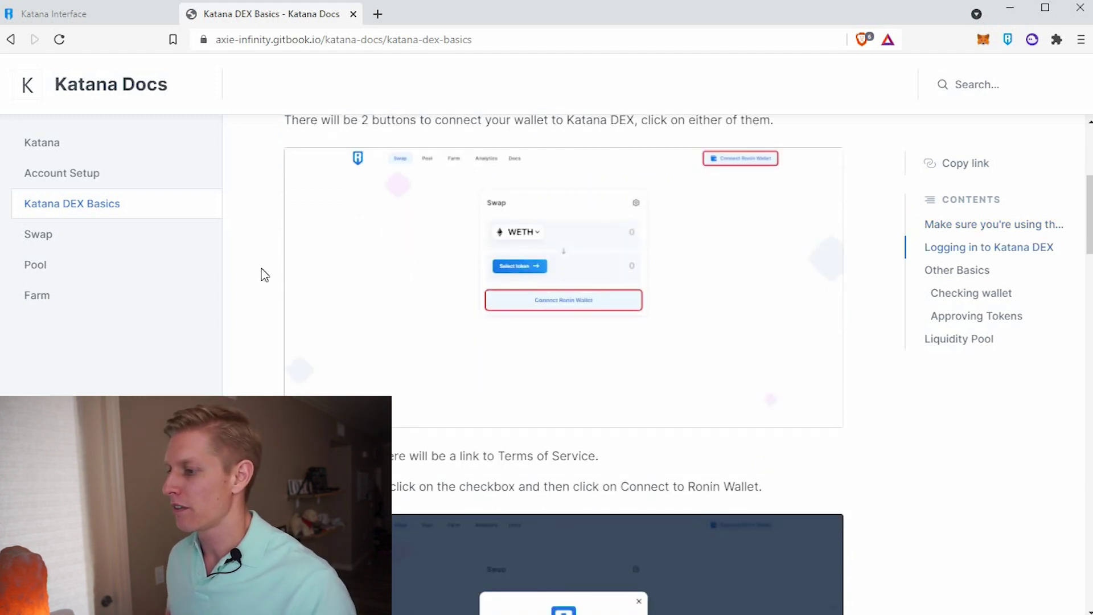
{"action": "scroll", "coordinate": [260, 259], "scroll_direction": "down", "scroll_amount": 3}
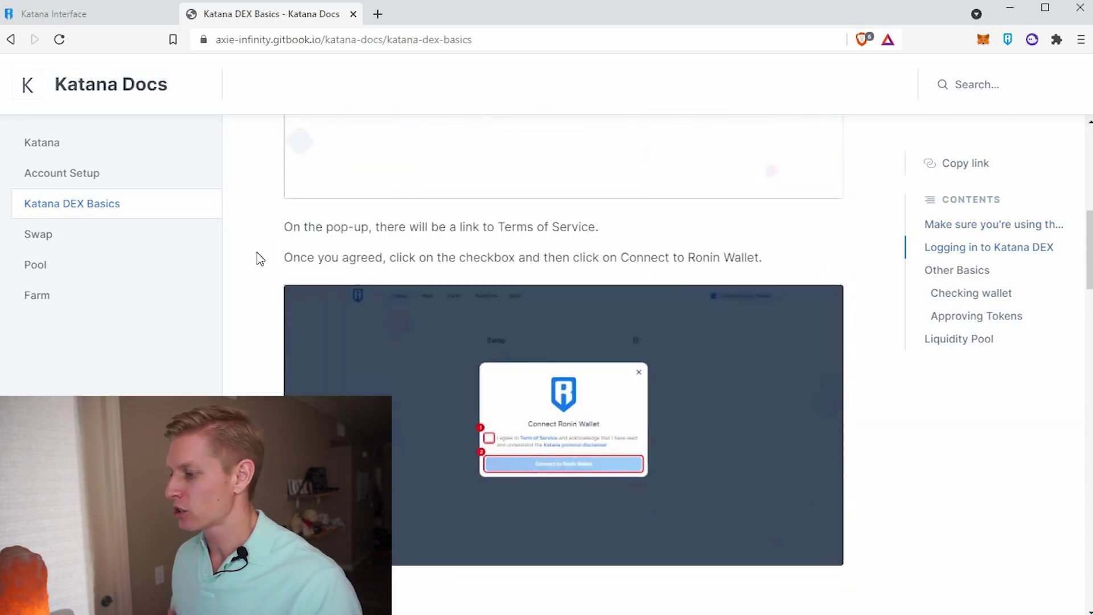
{"action": "scroll", "coordinate": [267, 228], "scroll_direction": "down", "scroll_amount": 2}
{"action": "scroll", "coordinate": [272, 220], "scroll_direction": "up", "scroll_amount": 1}
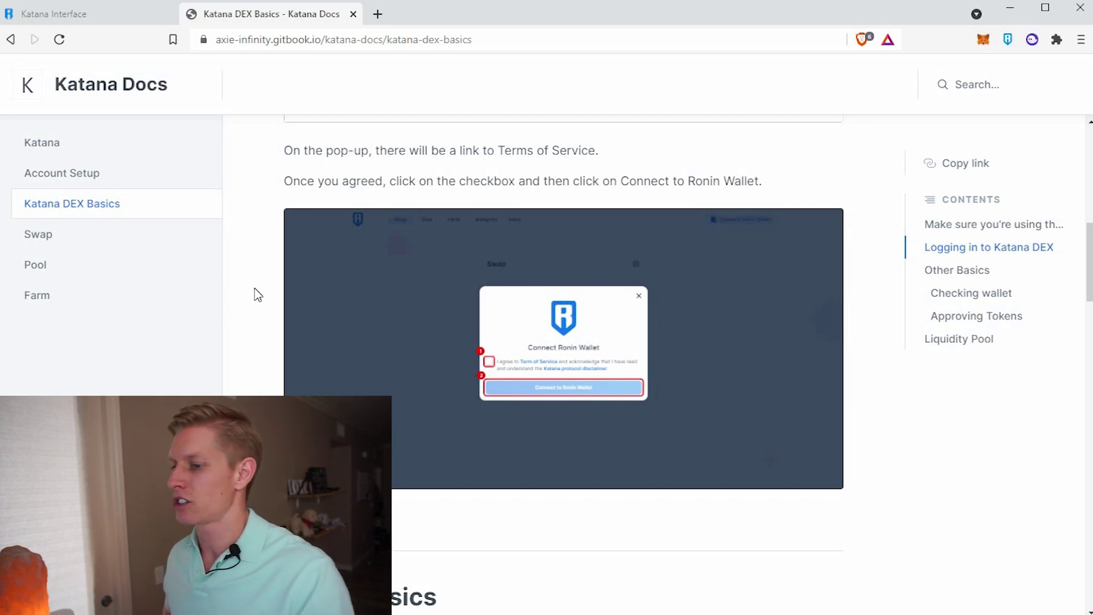
- Read on past Approving Tokens down to the Liquidity Pool section
{"action": "scroll", "coordinate": [258, 294], "scroll_direction": "down", "scroll_amount": 5}
{"action": "scroll", "coordinate": [258, 242], "scroll_direction": "down", "scroll_amount": 3}
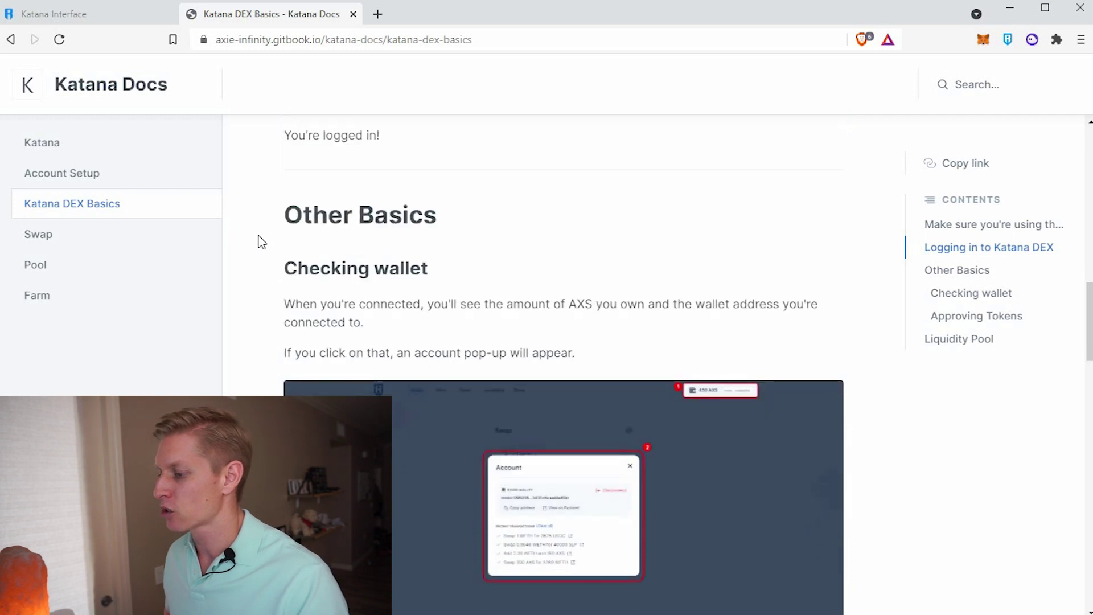
{"action": "scroll", "coordinate": [259, 242], "scroll_direction": "down", "scroll_amount": 1}
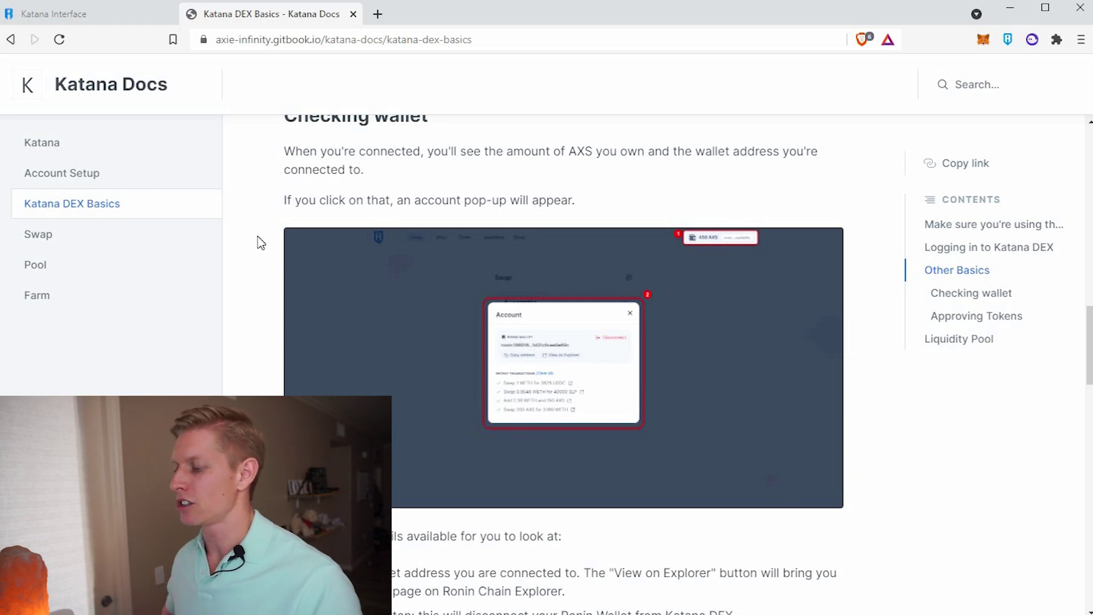
{"action": "scroll", "coordinate": [259, 242], "scroll_direction": "down", "scroll_amount": 4}
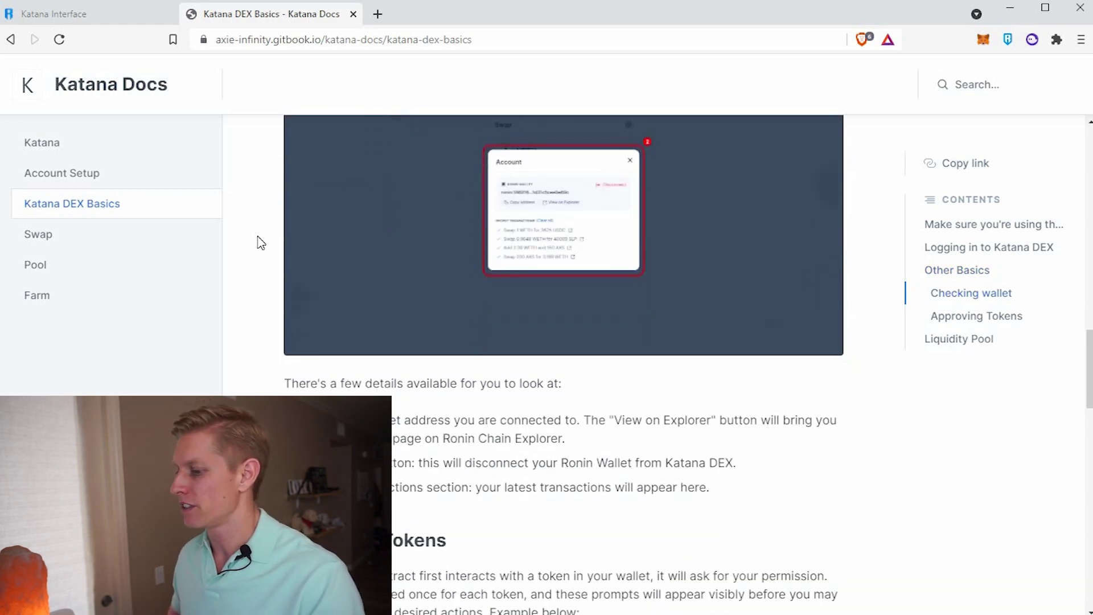
{"action": "scroll", "coordinate": [260, 242], "scroll_direction": "down", "scroll_amount": 5}
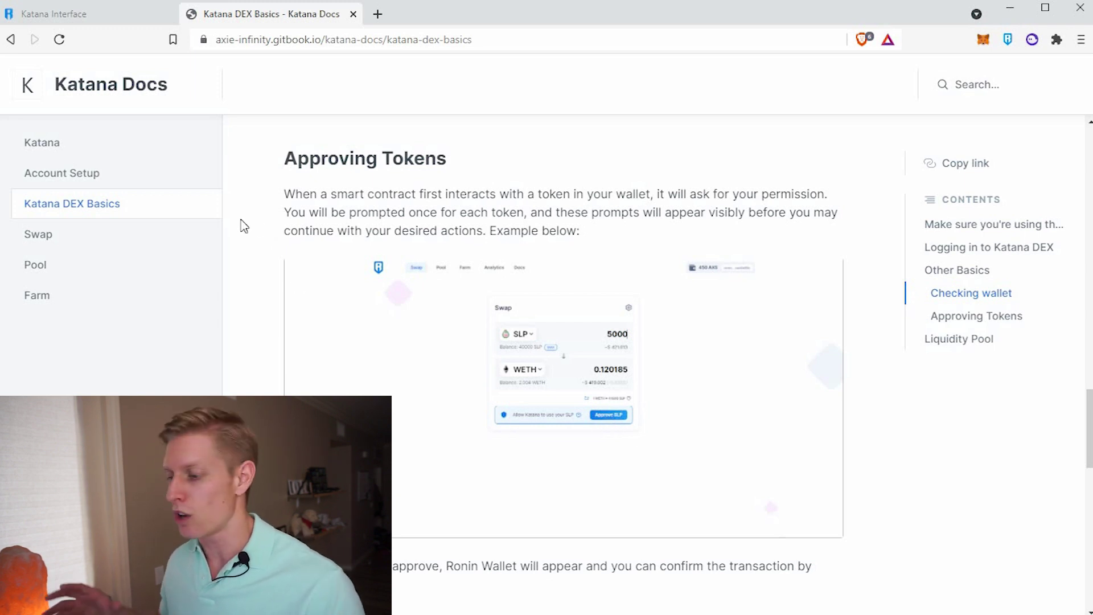
{"action": "scroll", "coordinate": [248, 200], "scroll_direction": "down", "scroll_amount": 4}
{"action": "scroll", "coordinate": [247, 201], "scroll_direction": "down", "scroll_amount": 3}
{"action": "scroll", "coordinate": [251, 191], "scroll_direction": "down", "scroll_amount": 3}
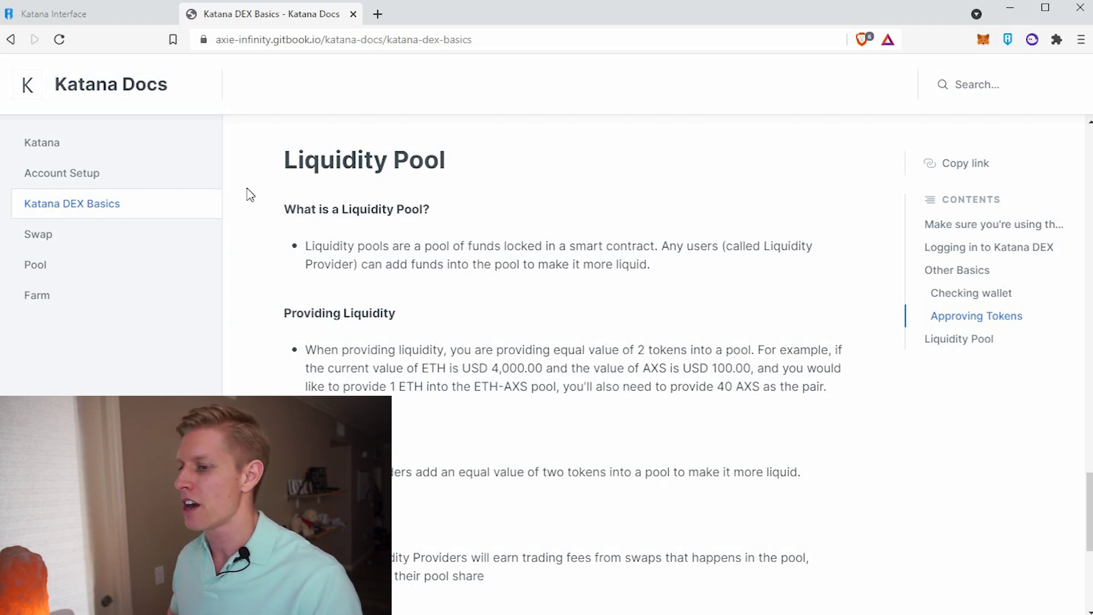
- Open the Swap guide and scroll to the Confirm Swap pop-up section
{"action": "left_click", "coordinate": [39, 236]}
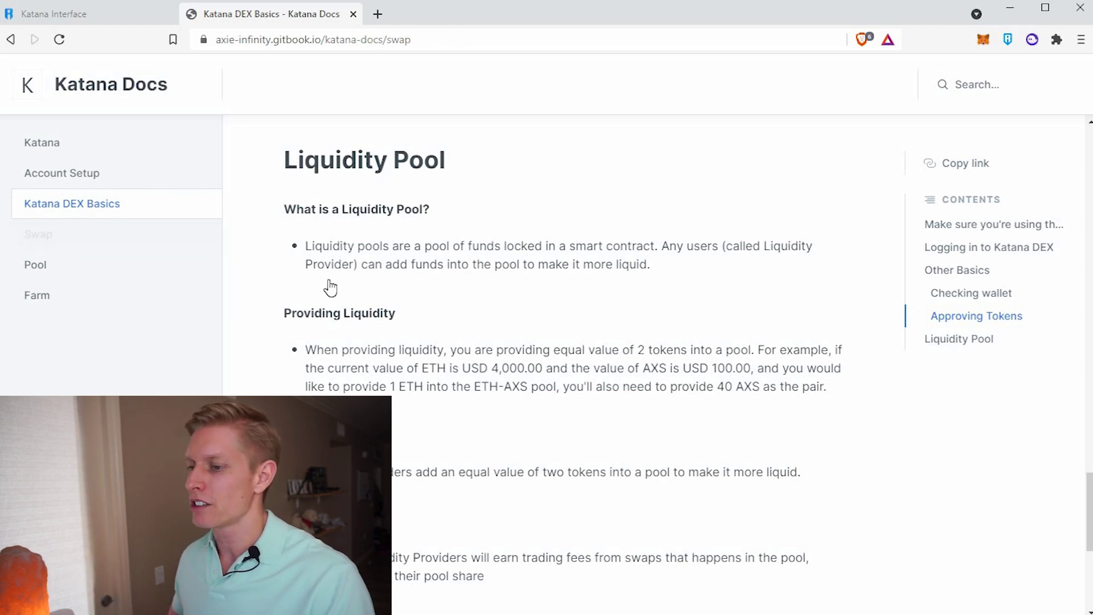
{"action": "scroll", "coordinate": [246, 227], "scroll_direction": "down", "scroll_amount": 3}
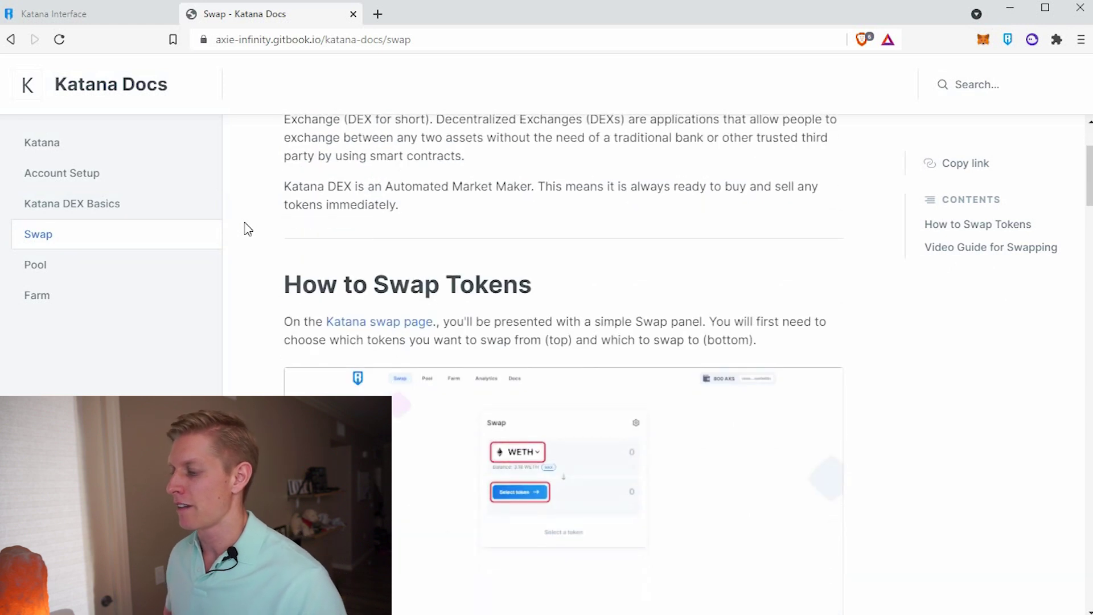
{"action": "scroll", "coordinate": [246, 227], "scroll_direction": "down", "scroll_amount": 3}
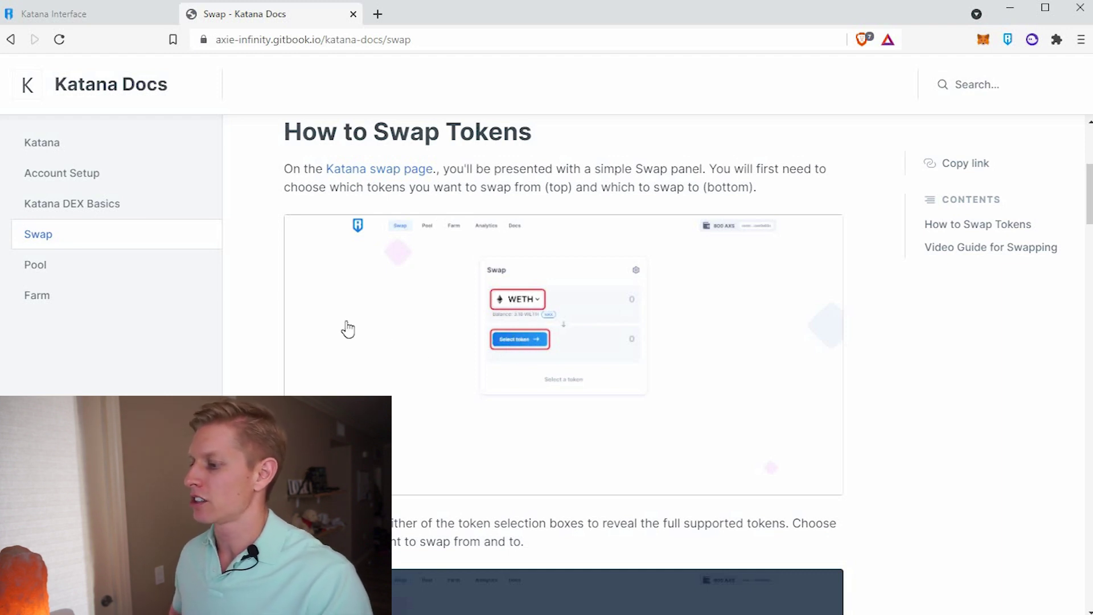
{"action": "scroll", "coordinate": [251, 225], "scroll_direction": "down", "scroll_amount": 4}
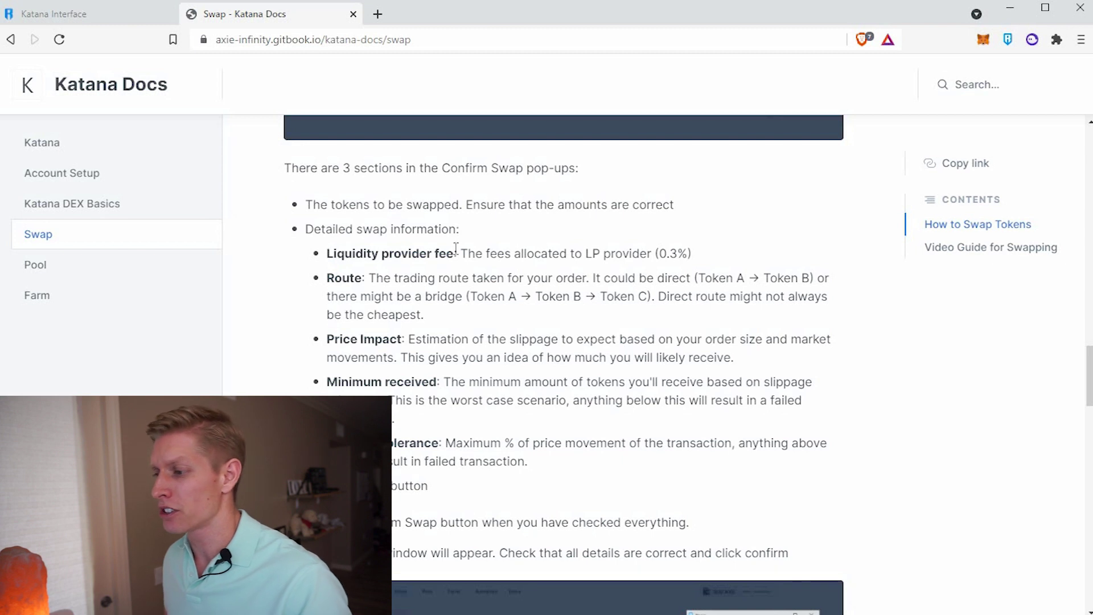
- Highlight the Liquidity provider fee label and its 0.3% value
{"action": "left_click_drag", "start_coordinate": [454, 254], "coordinate": [327, 253]}
{"action": "left_click", "coordinate": [502, 279]}
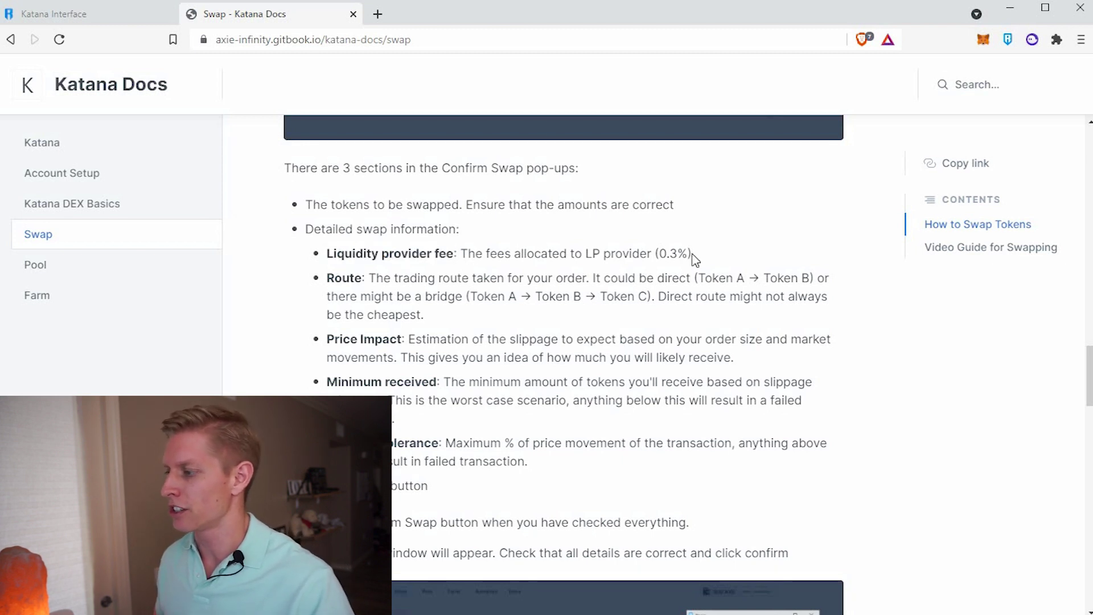
{"action": "left_click_drag", "start_coordinate": [642, 254], "coordinate": [692, 253]}
{"action": "left_click", "coordinate": [697, 271]}
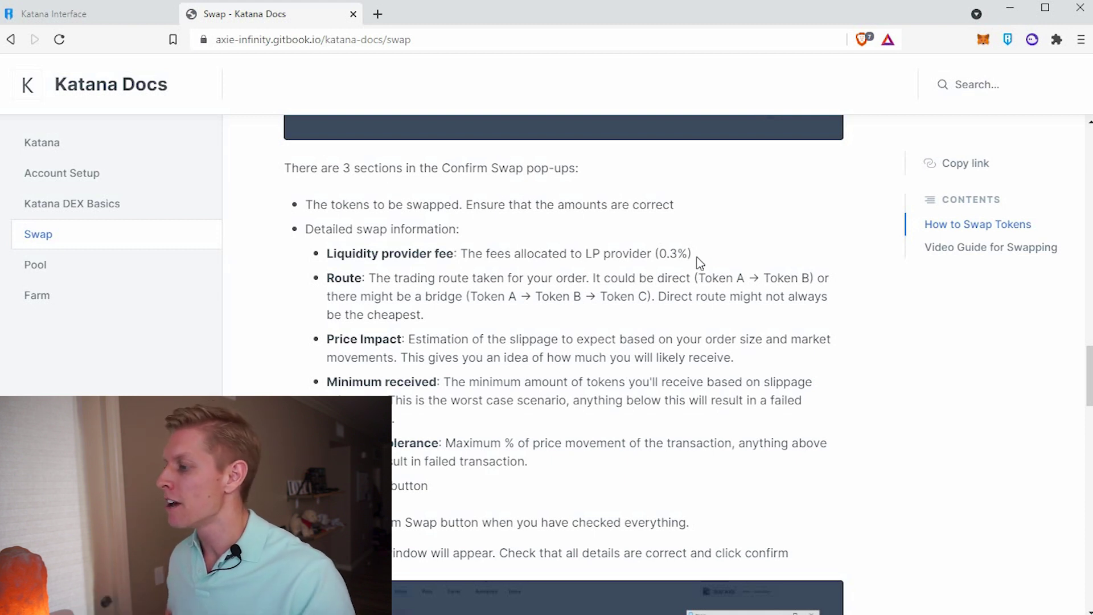
{"action": "left_click", "coordinate": [708, 260]}
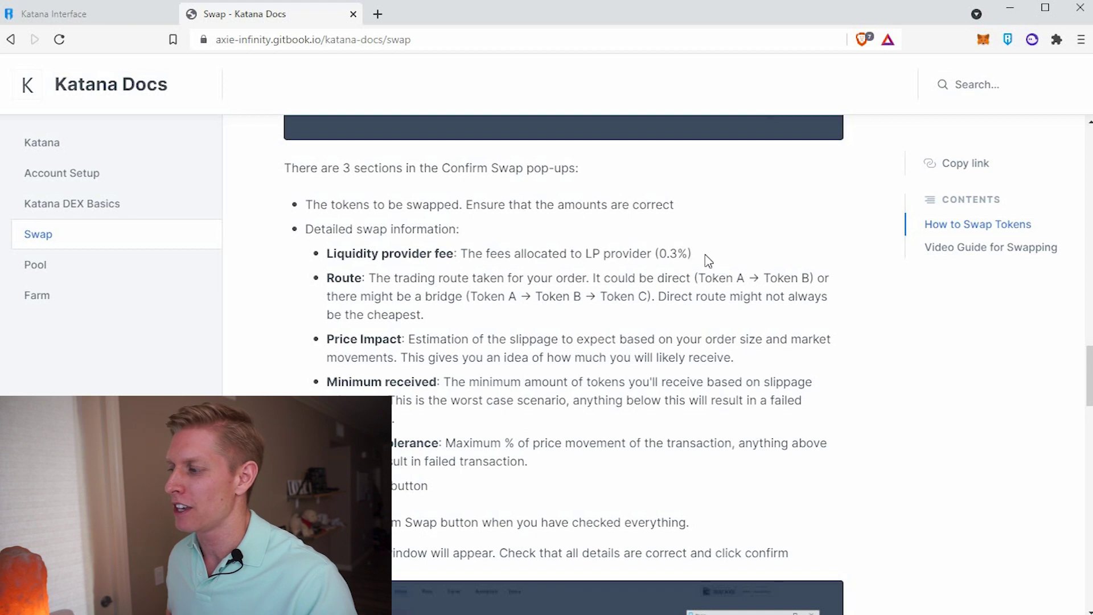
{"action": "left_click_drag", "start_coordinate": [691, 254], "coordinate": [670, 253]}
- Clear the 0.3% fee highlight in the Swap guide
{"action": "left_click", "coordinate": [685, 274]}
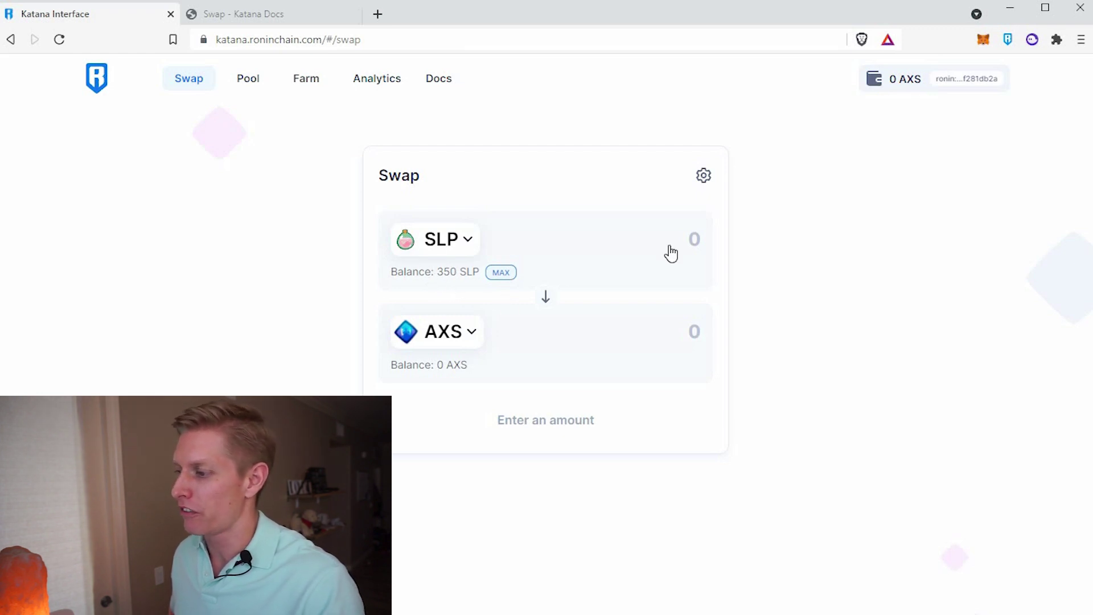
- Enter 175 SLP and choose WETH as the token to receive
{"action": "left_click", "coordinate": [696, 239]}
{"action": "type", "text": "175"}
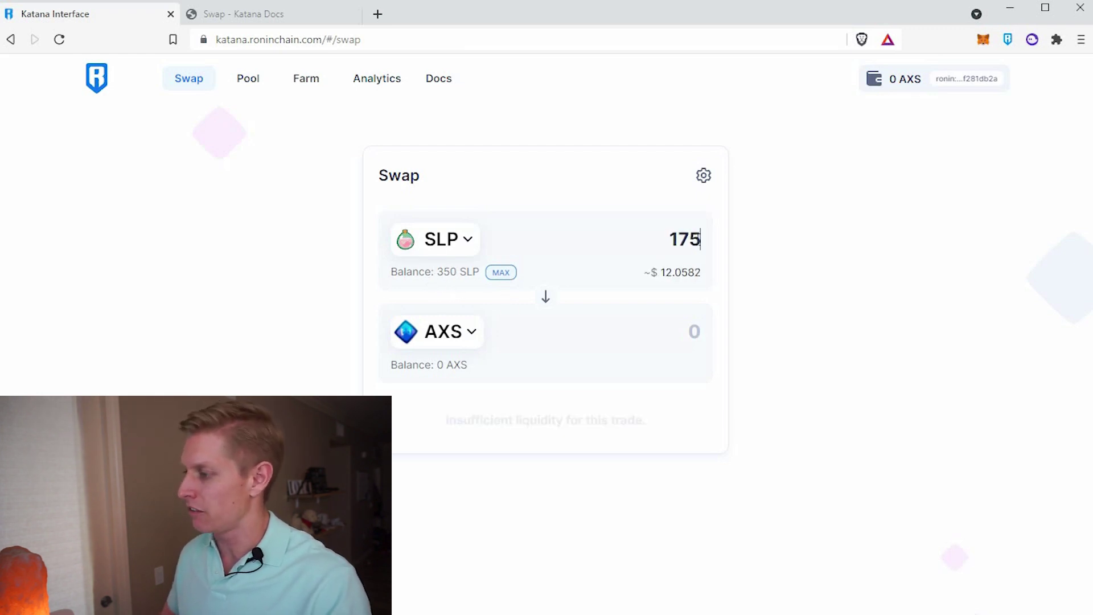
{"action": "left_click", "coordinate": [472, 332]}
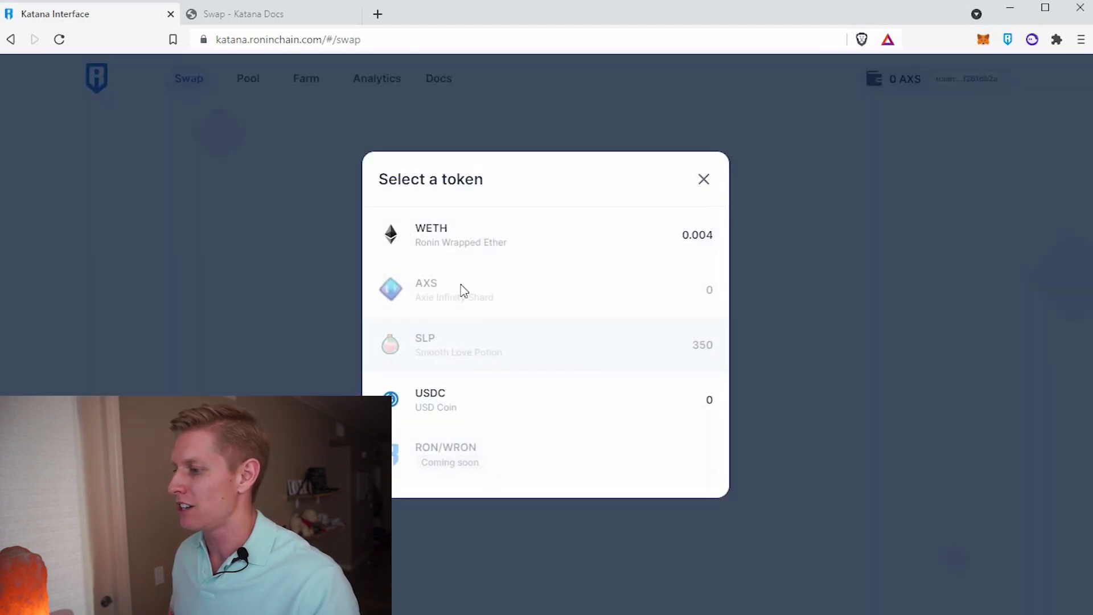
{"action": "left_click", "coordinate": [436, 245]}
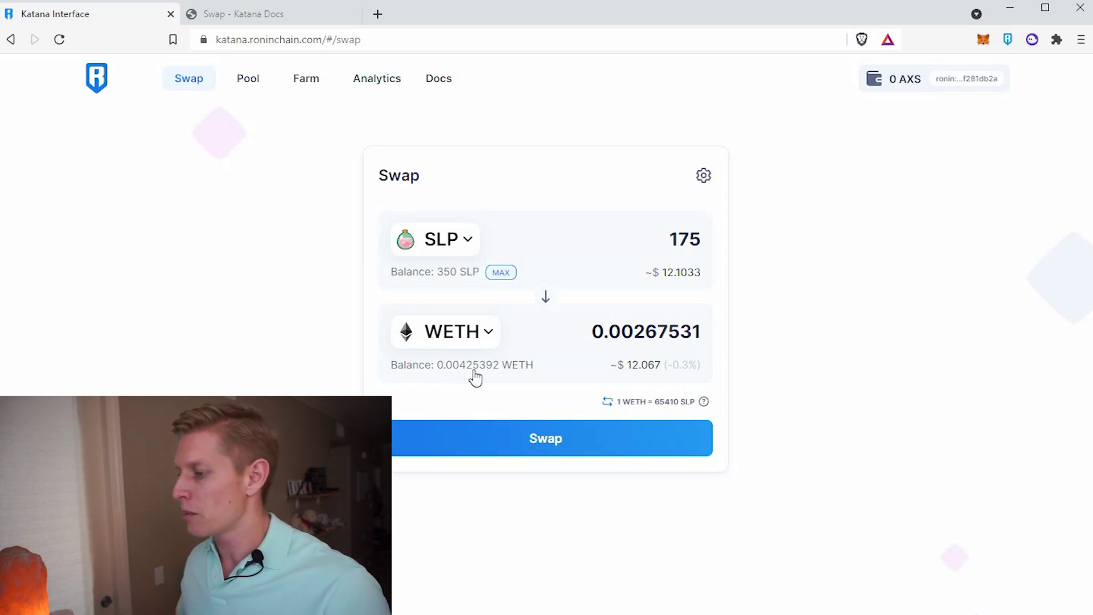
- Bring up the Confirm Swap review for 175 SLP to WETH
{"action": "left_click", "coordinate": [551, 448]}
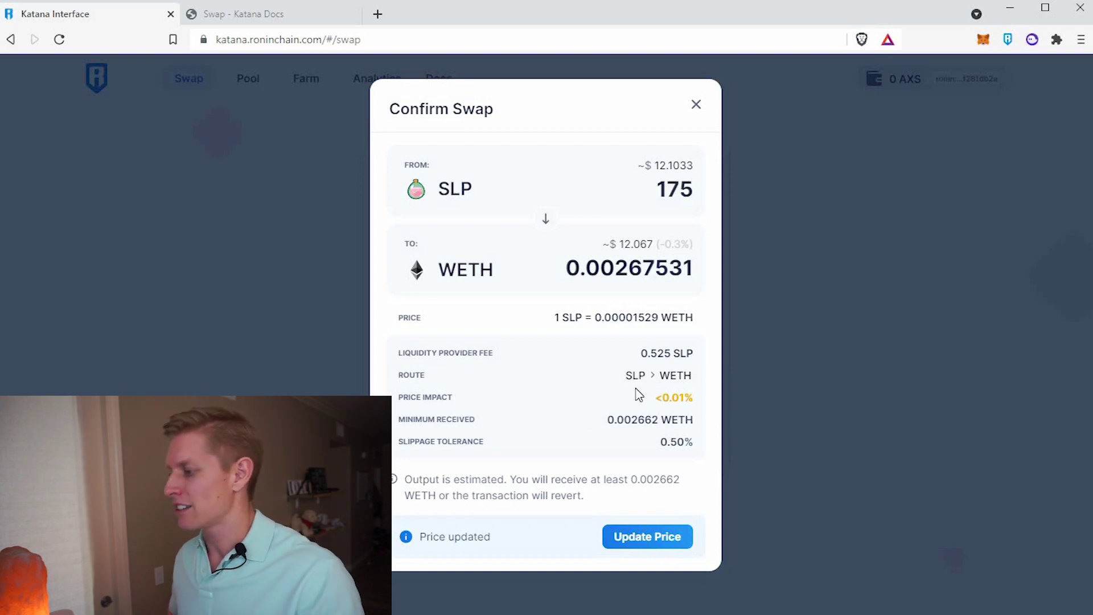
- Accept the updated price and confirm the 175 SLP to WETH swap
{"action": "left_click", "coordinate": [635, 541]}
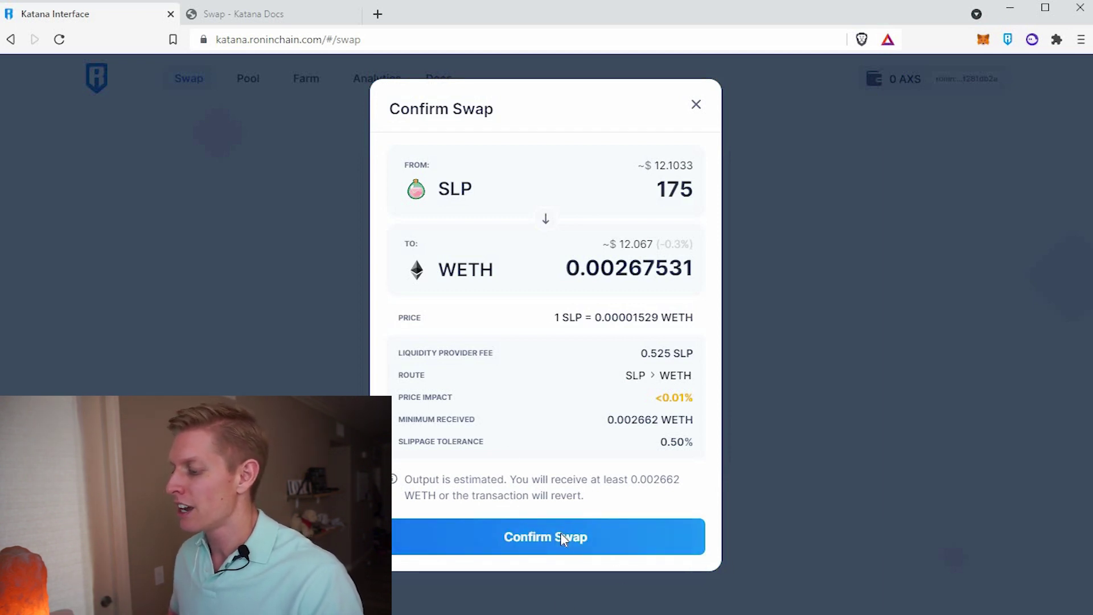
{"action": "left_click", "coordinate": [644, 540]}
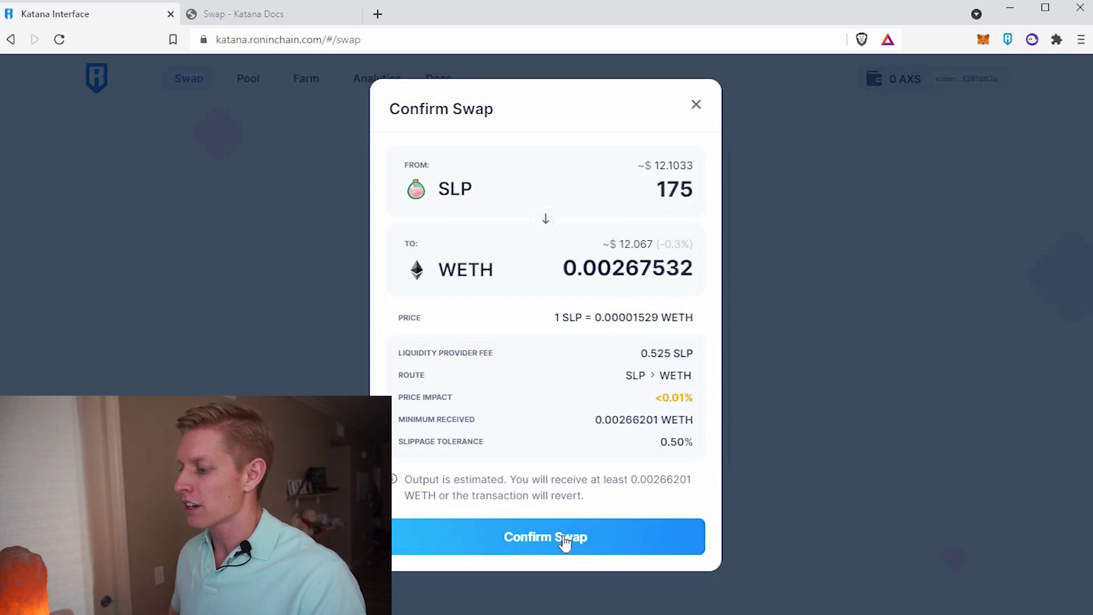
{"action": "left_click", "coordinate": [556, 535]}
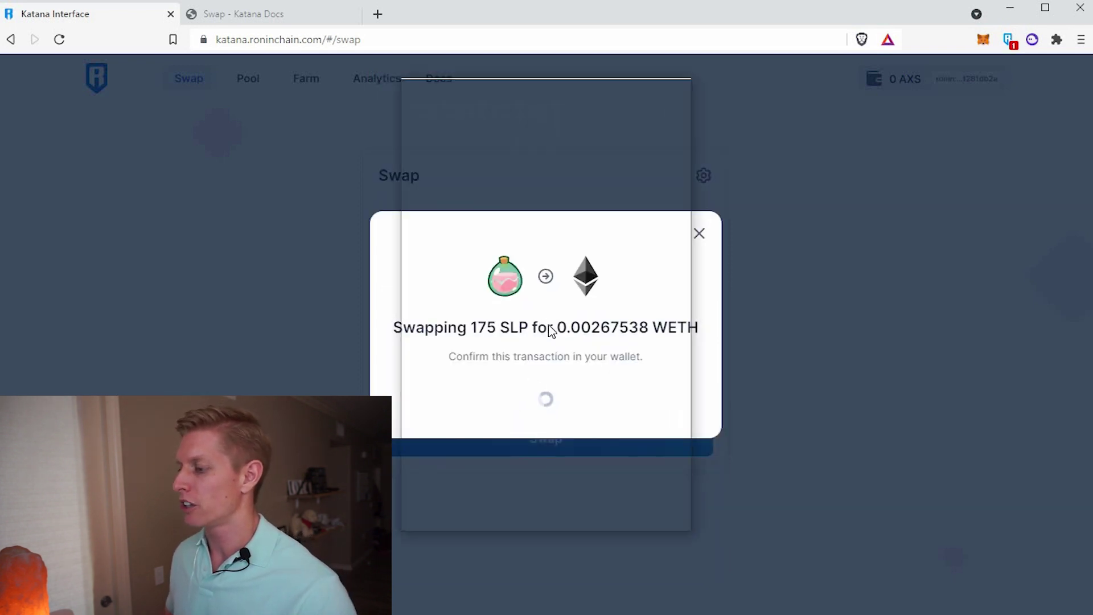
- Confirm the Contract Interaction in Ronin Wallet to complete the SLP to WETH swap
{"action": "scroll", "coordinate": [629, 236], "scroll_direction": "down", "scroll_amount": 1}
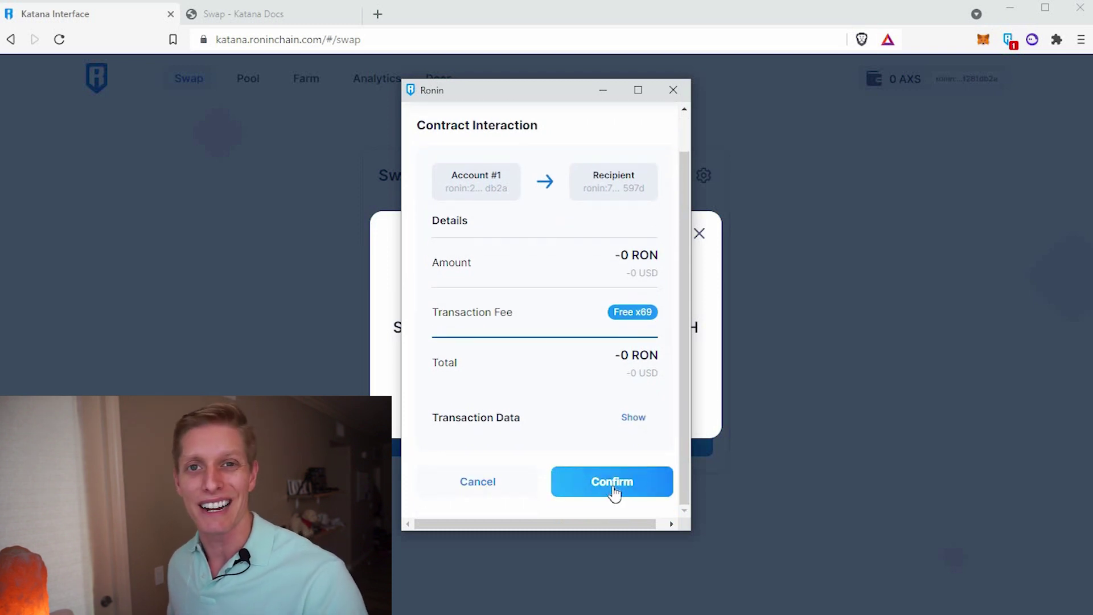
{"action": "left_click", "coordinate": [614, 493]}
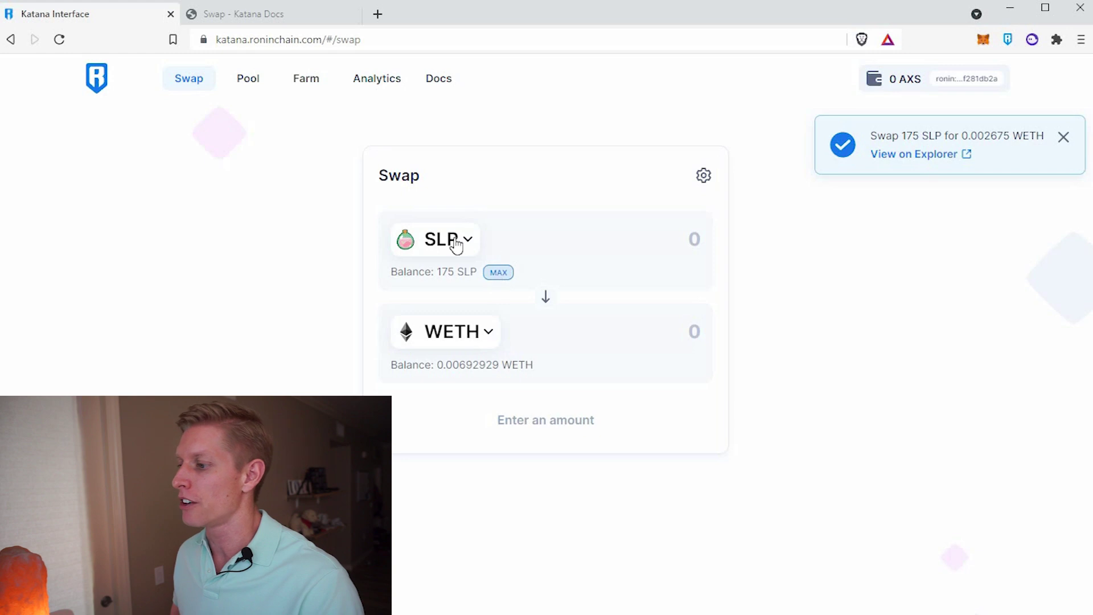
- Fill in the full 175 SLP balance and select AXS as the output token
{"action": "left_click", "coordinate": [499, 273]}
{"action": "left_click", "coordinate": [491, 335]}
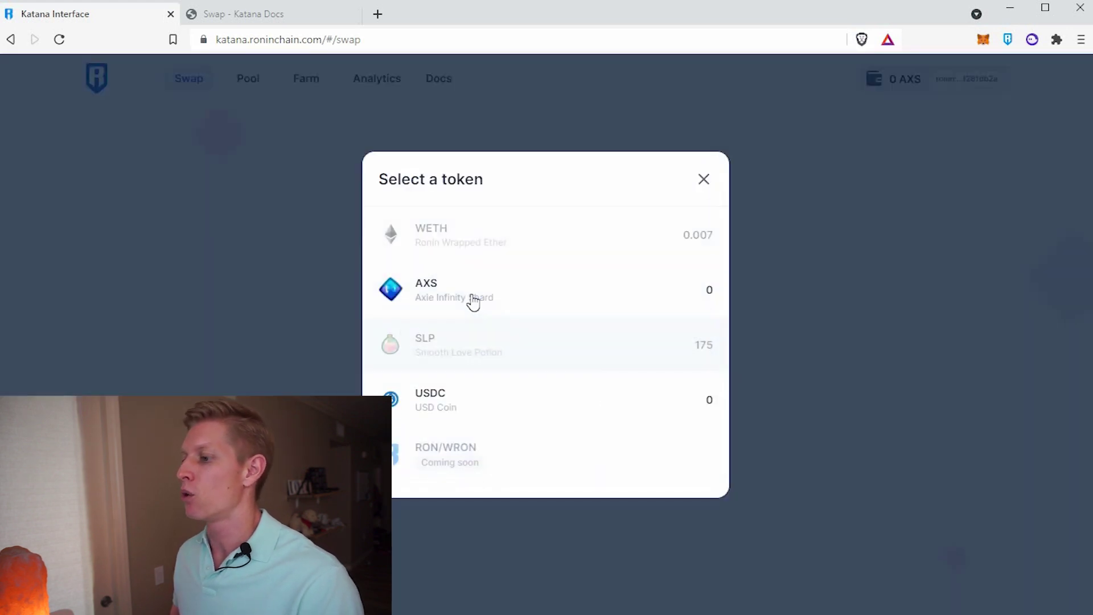
{"action": "left_click", "coordinate": [471, 298]}
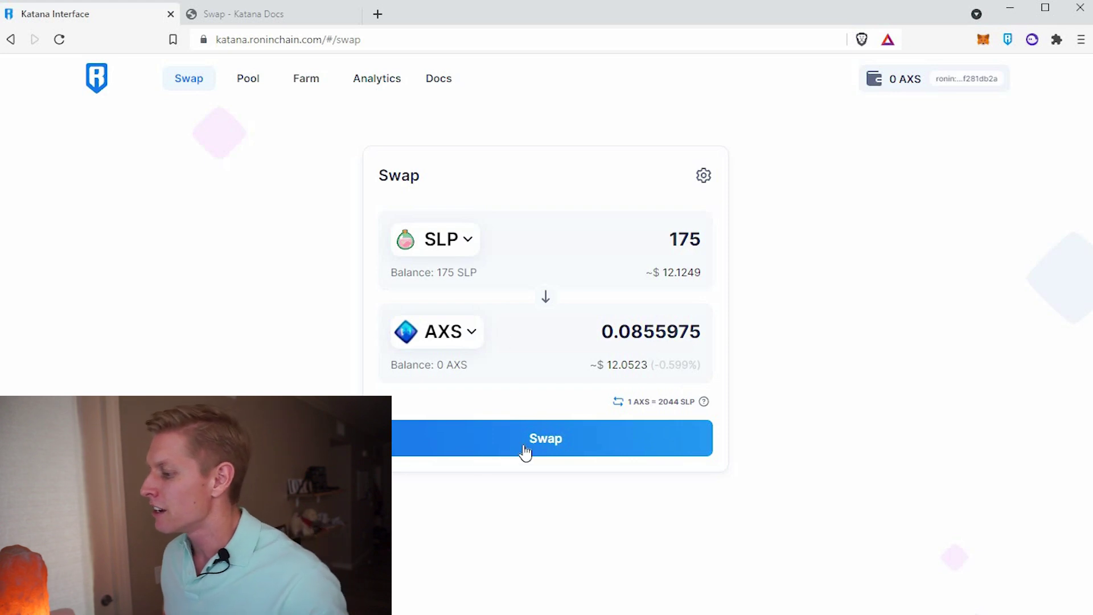
- Review the 175 SLP to AXS swap, update the price, and confirm
{"action": "left_click", "coordinate": [498, 433]}
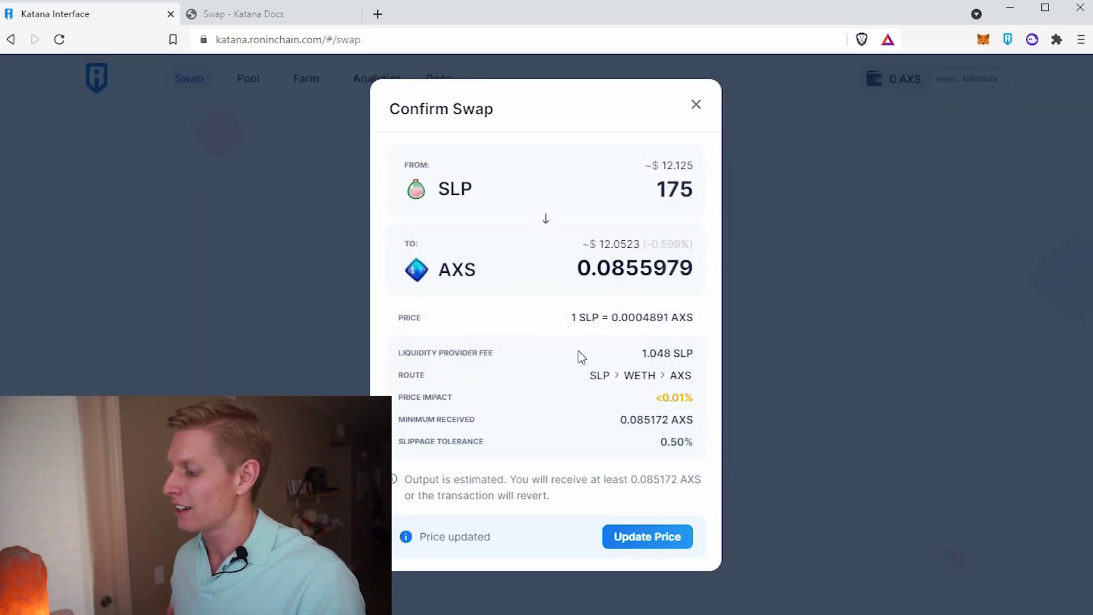
{"action": "left_click", "coordinate": [635, 545]}
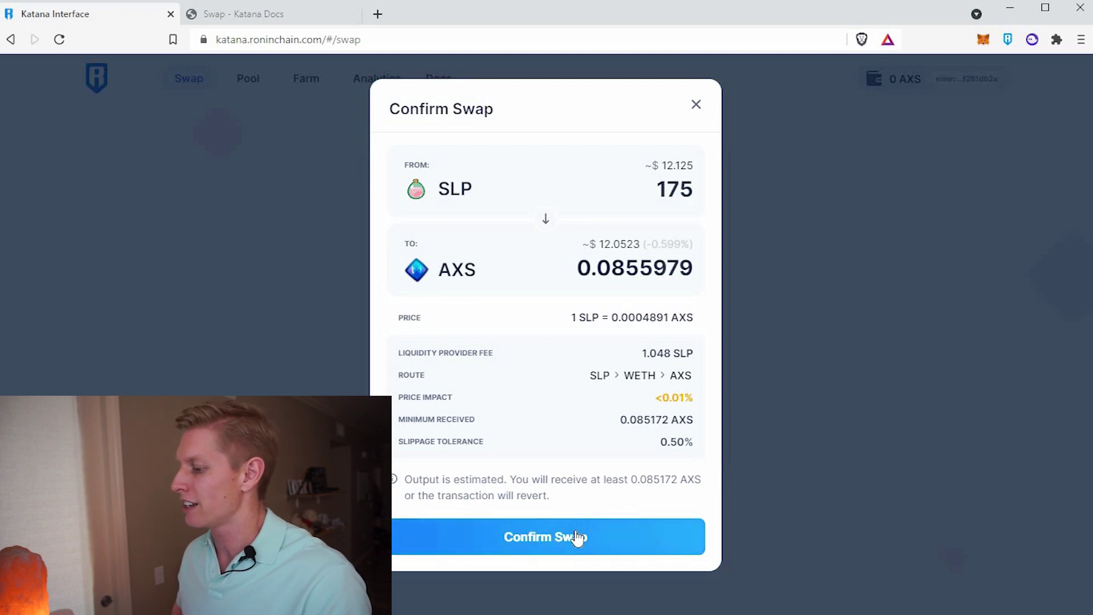
{"action": "left_click", "coordinate": [575, 538]}
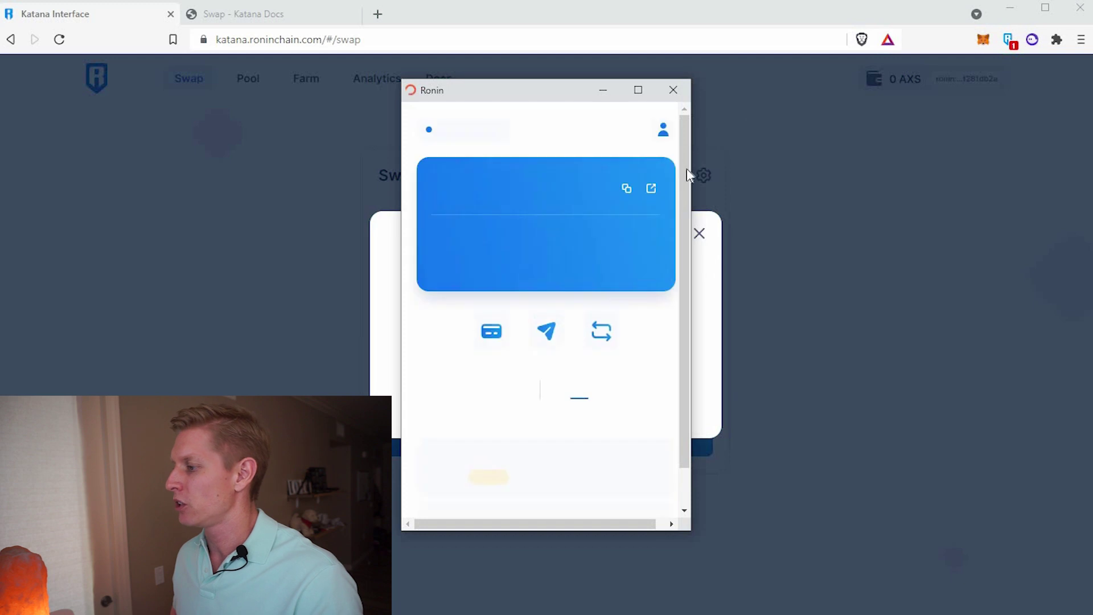
- Confirm the AXS swap's Contract Interaction in the Ronin Wallet popup
{"action": "scroll", "coordinate": [638, 441], "scroll_direction": "down", "scroll_amount": 1}
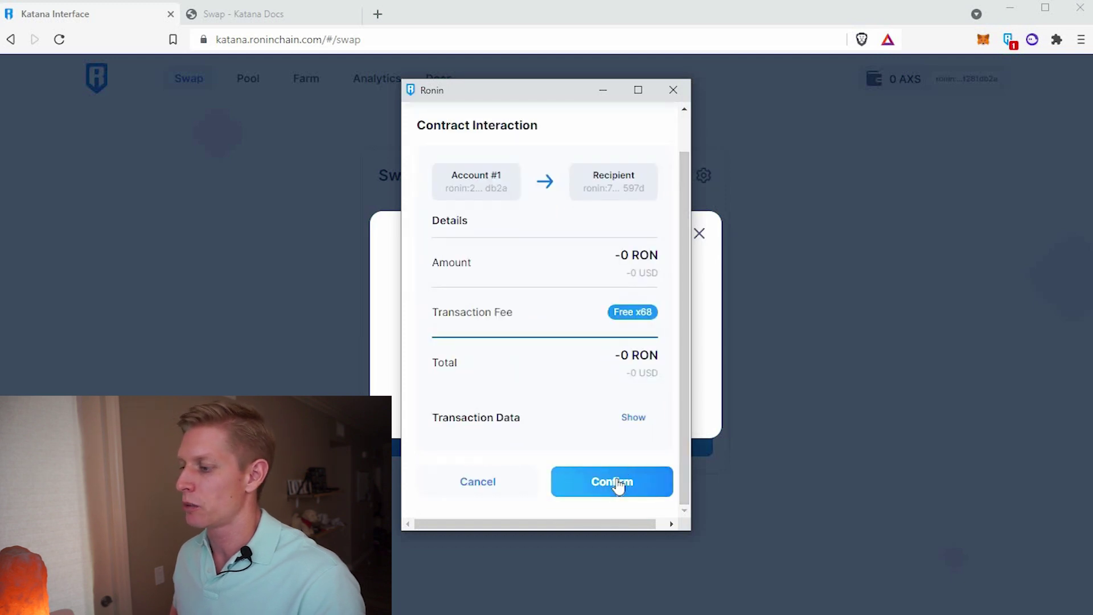
{"action": "left_click", "coordinate": [616, 481]}
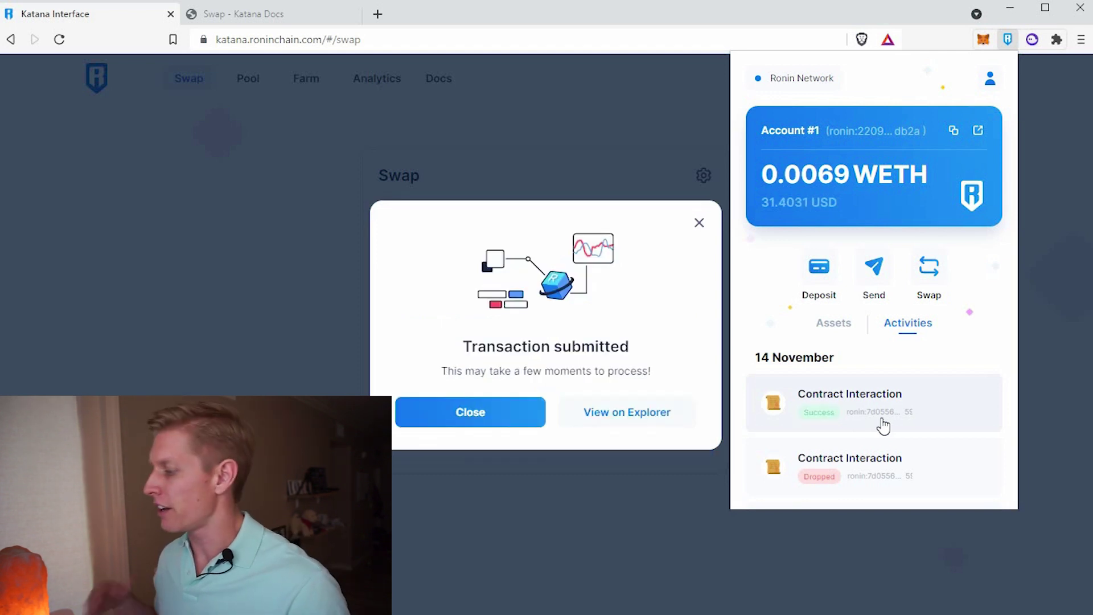
- Dismiss the swap notice and check Ronin Wallet assets: 0.0857 AXS and 0.0069 WETH
{"action": "left_click", "coordinate": [503, 418]}
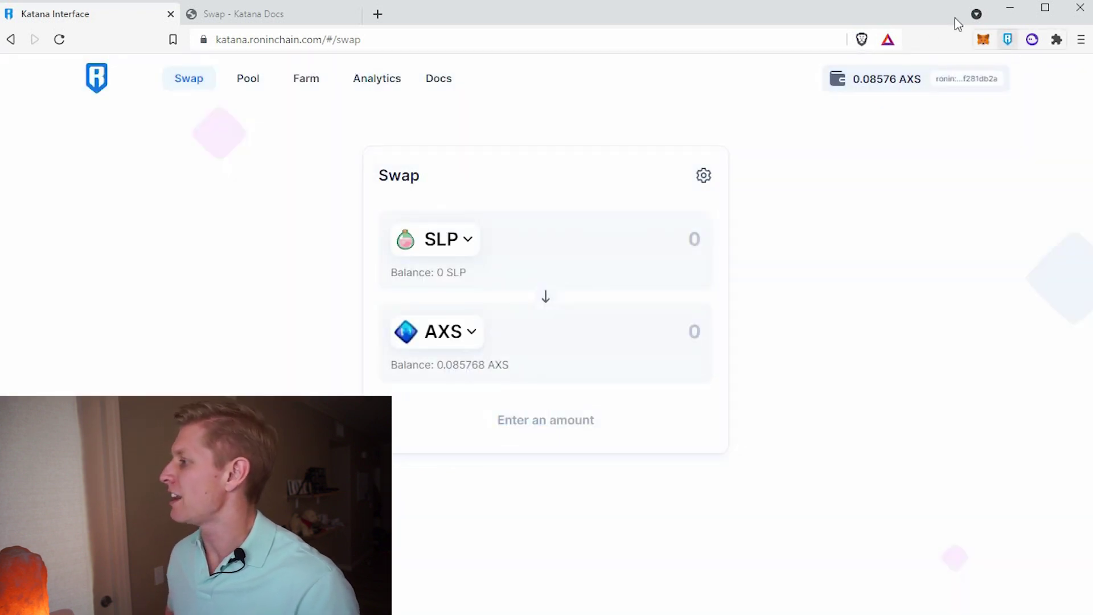
{"action": "left_click", "coordinate": [1008, 39]}
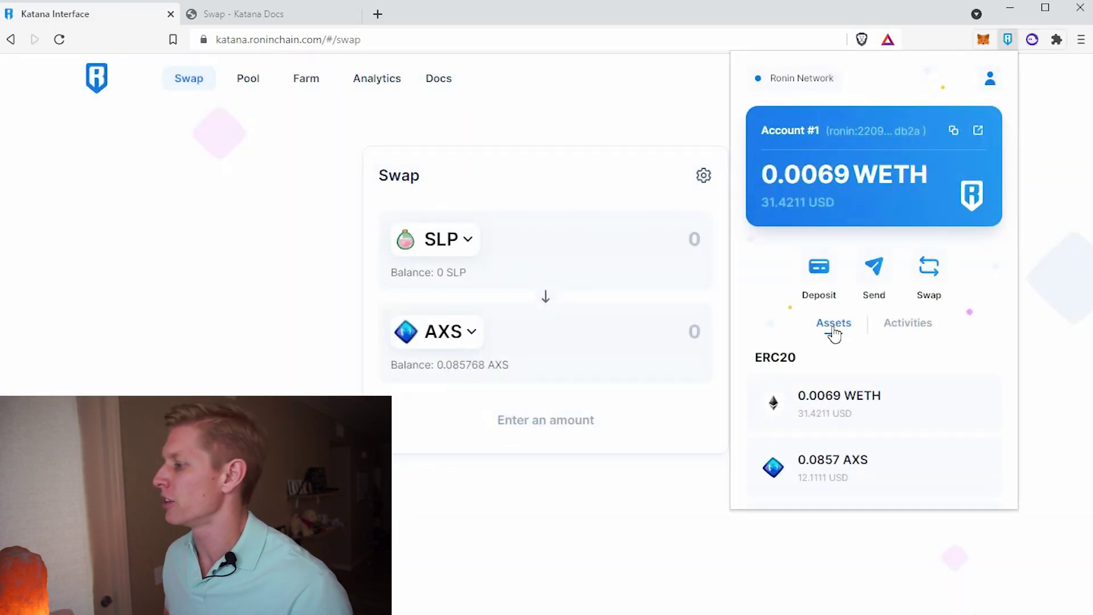
{"action": "scroll", "coordinate": [906, 359], "scroll_direction": "down", "scroll_amount": 2}
{"action": "scroll", "coordinate": [906, 359], "scroll_direction": "up", "scroll_amount": 2}
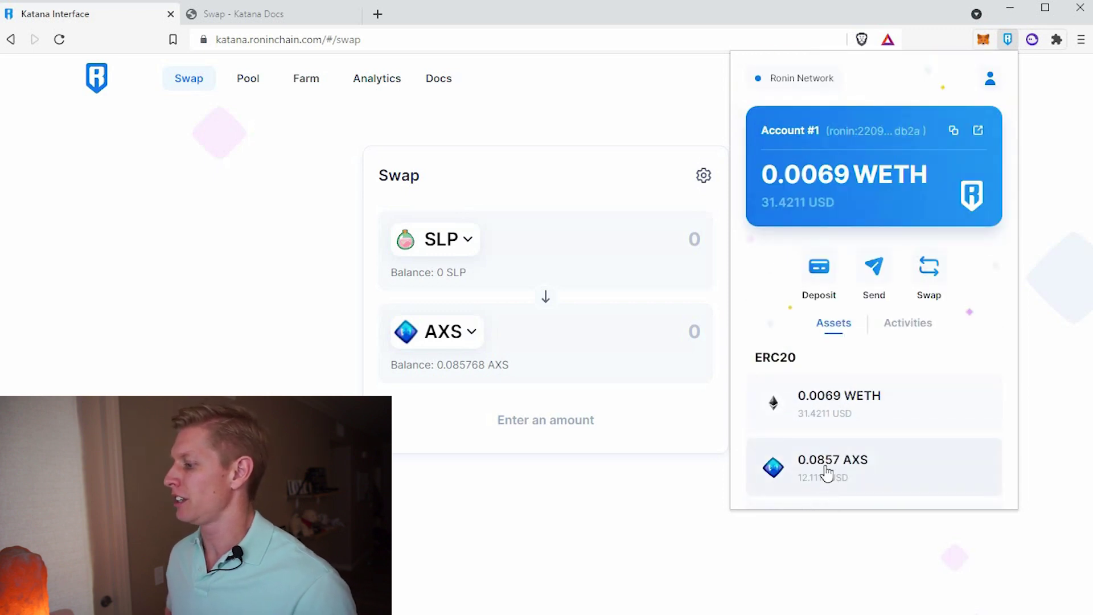